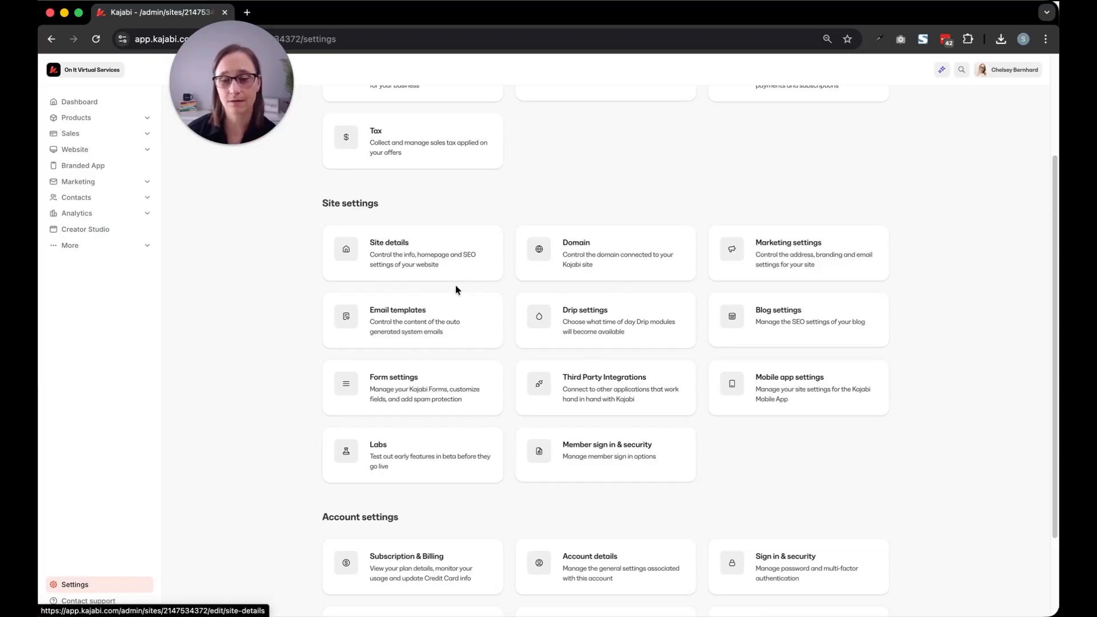
- Open the Email Templates settings and look through the full list of automated system emails
click(427, 308)
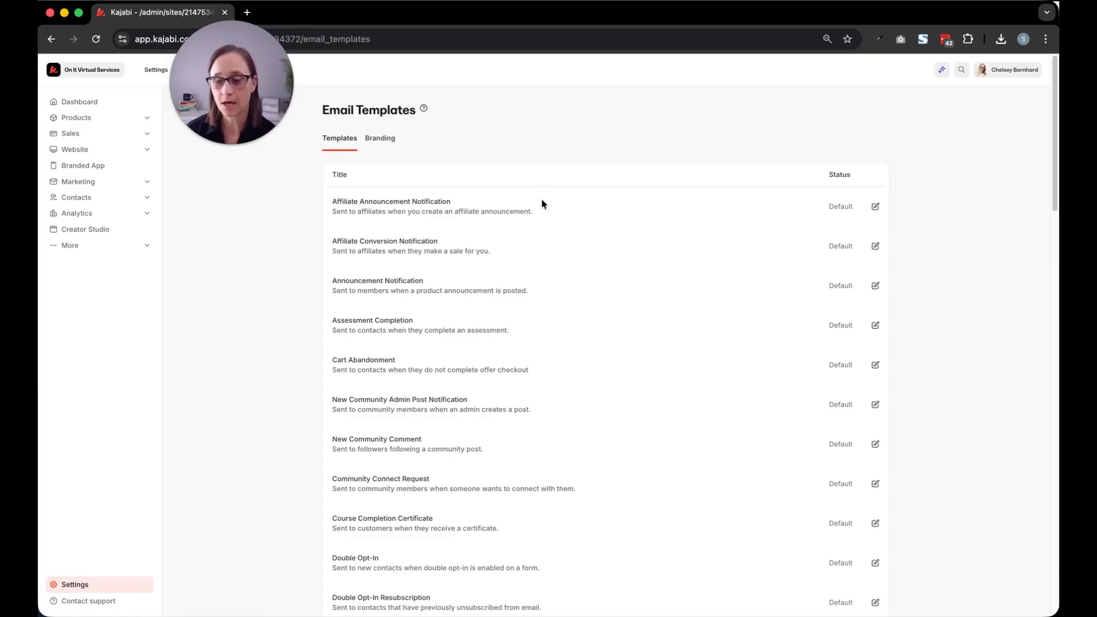
scroll(541, 200, down, 20)
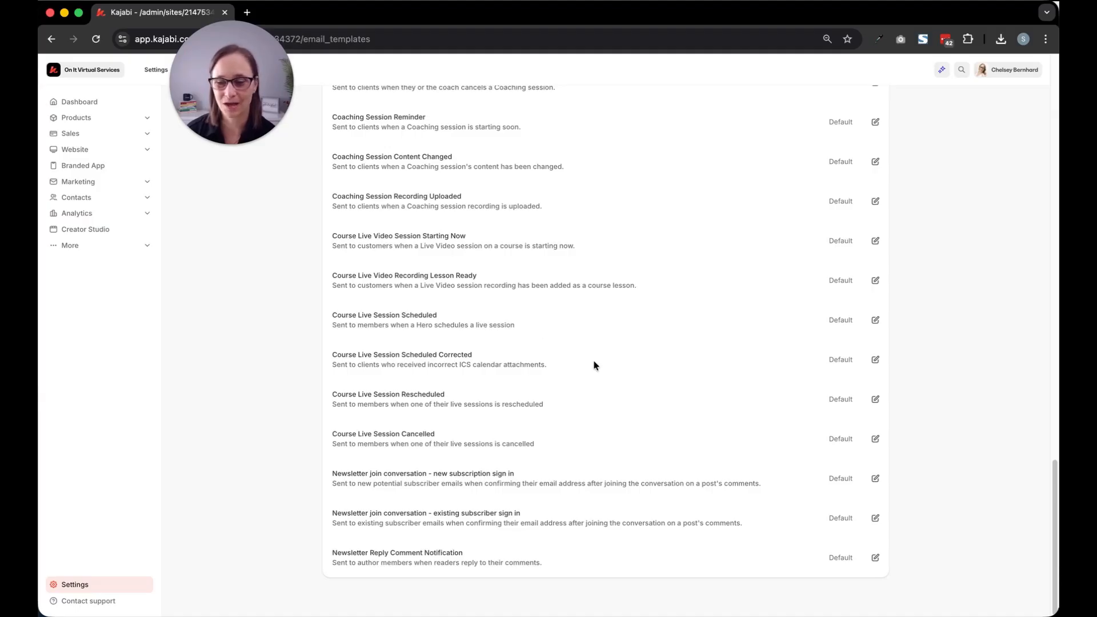
scroll(592, 365, up, 3)
scroll(592, 366, up, 5)
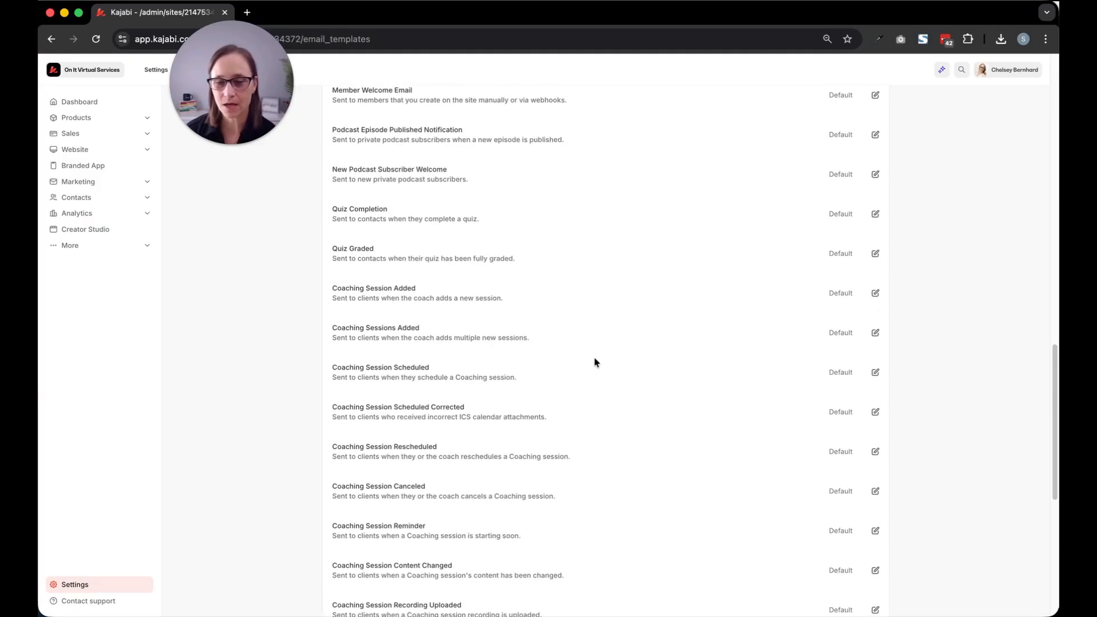
scroll(594, 362, down, 5)
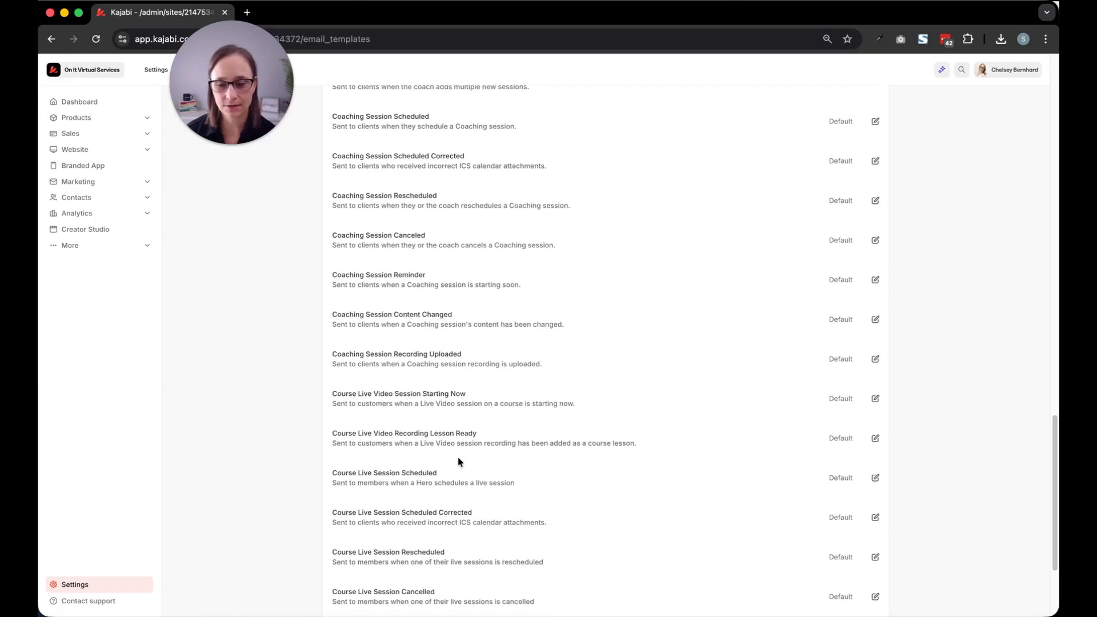
scroll(522, 462, down, 3)
scroll(524, 457, up, 8)
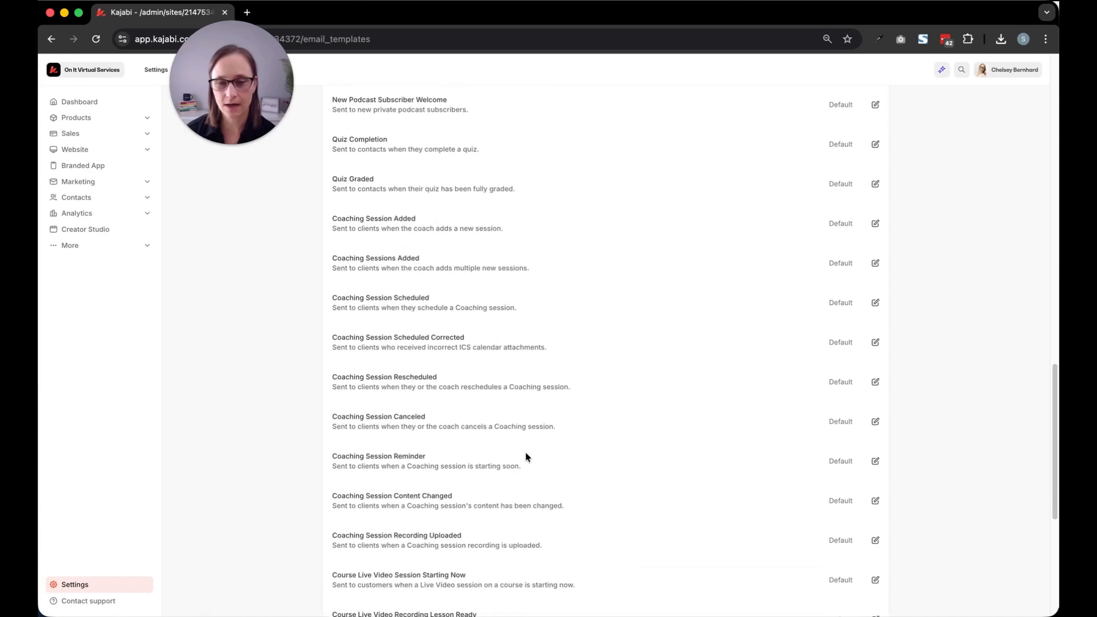
scroll(526, 455, up, 7)
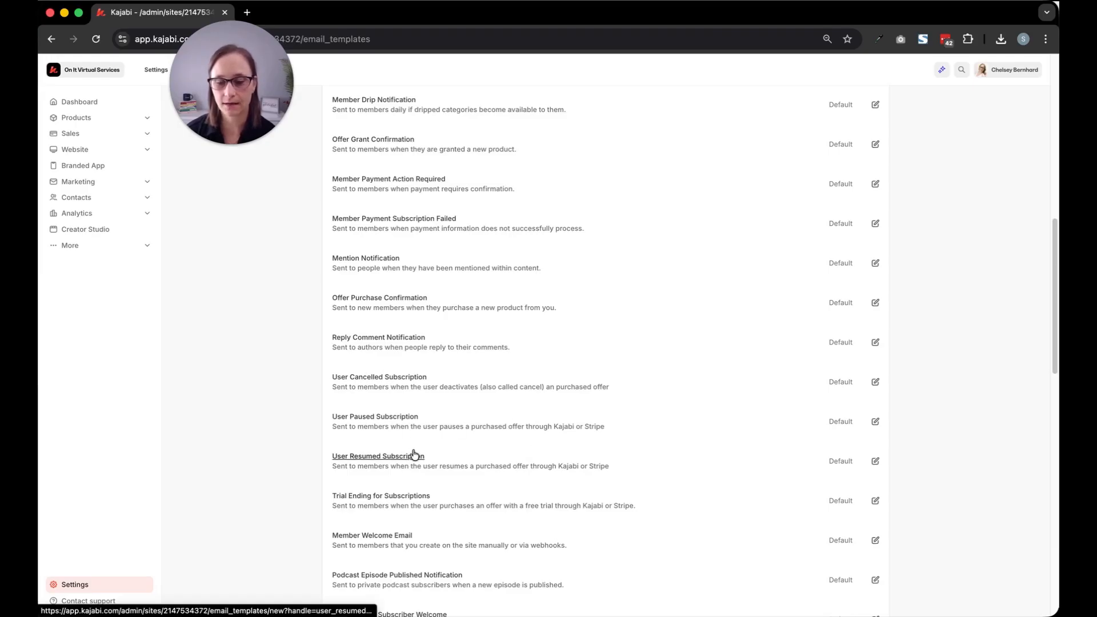
scroll(425, 420, up, 1)
scroll(426, 415, up, 3)
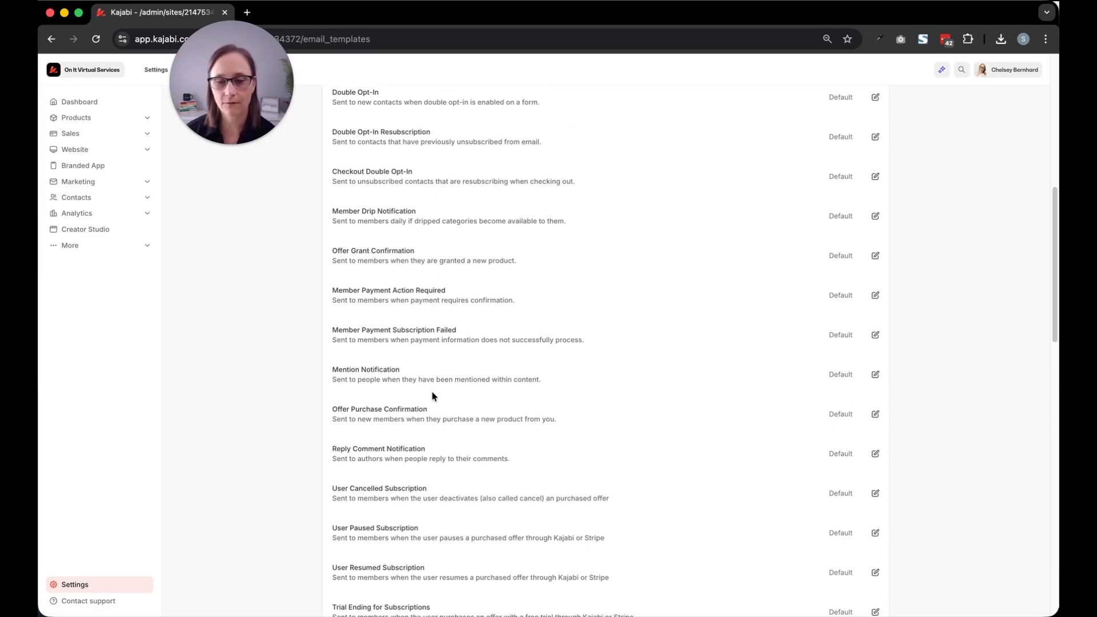
scroll(433, 389, up, 8)
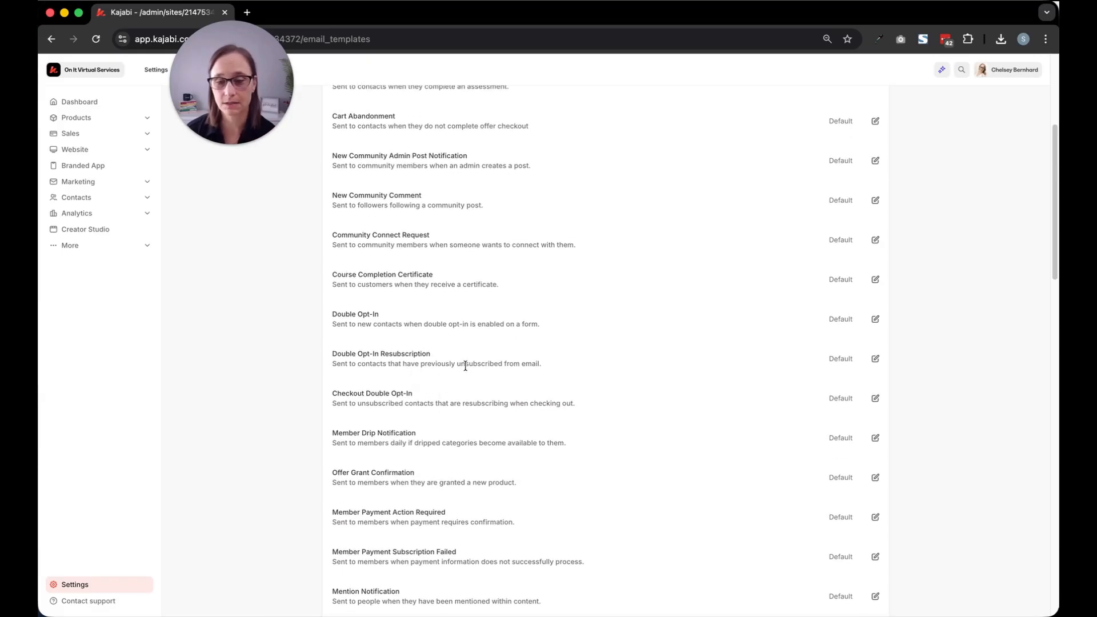
scroll(464, 365, up, 4)
scroll(465, 366, up, 1)
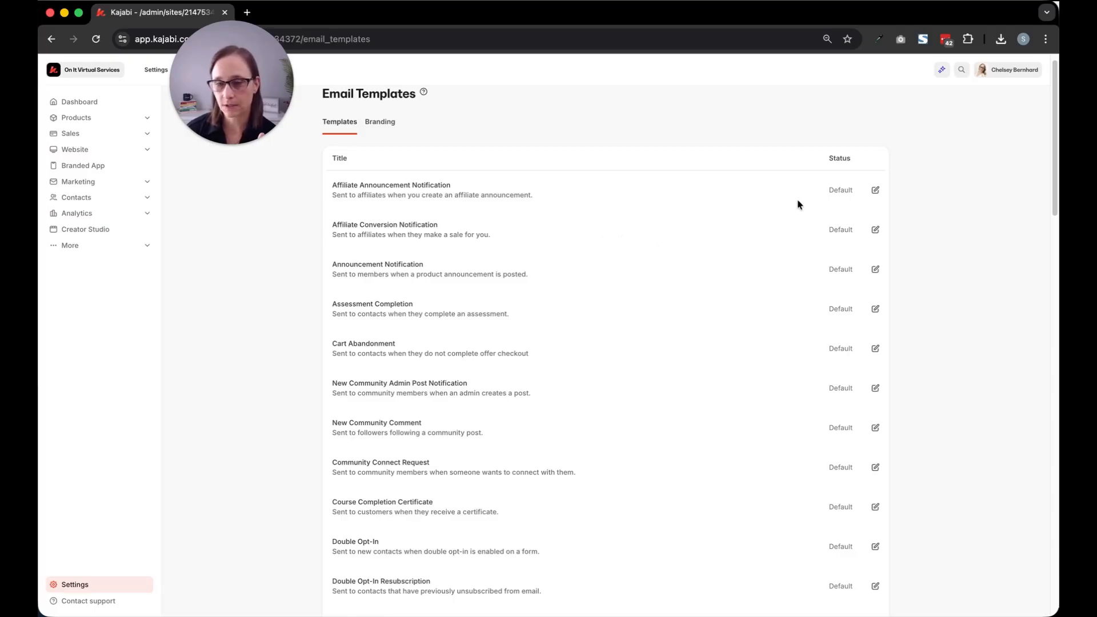
- Find the Offer Purchase Confirmation email template and open it for editing
scroll(625, 241, down, 6)
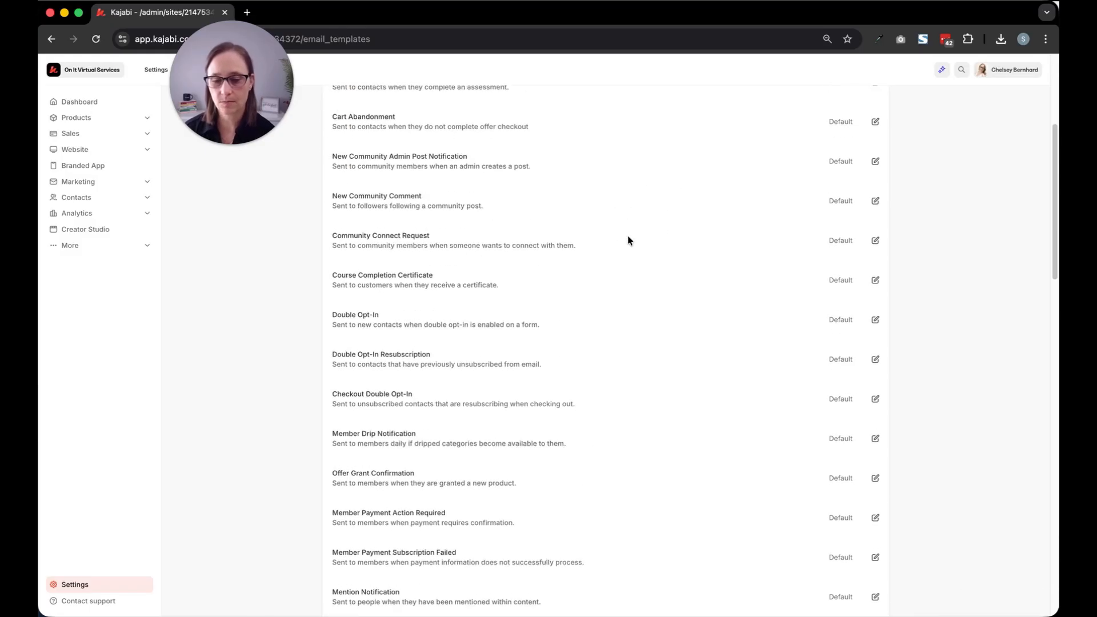
scroll(605, 246, down, 1)
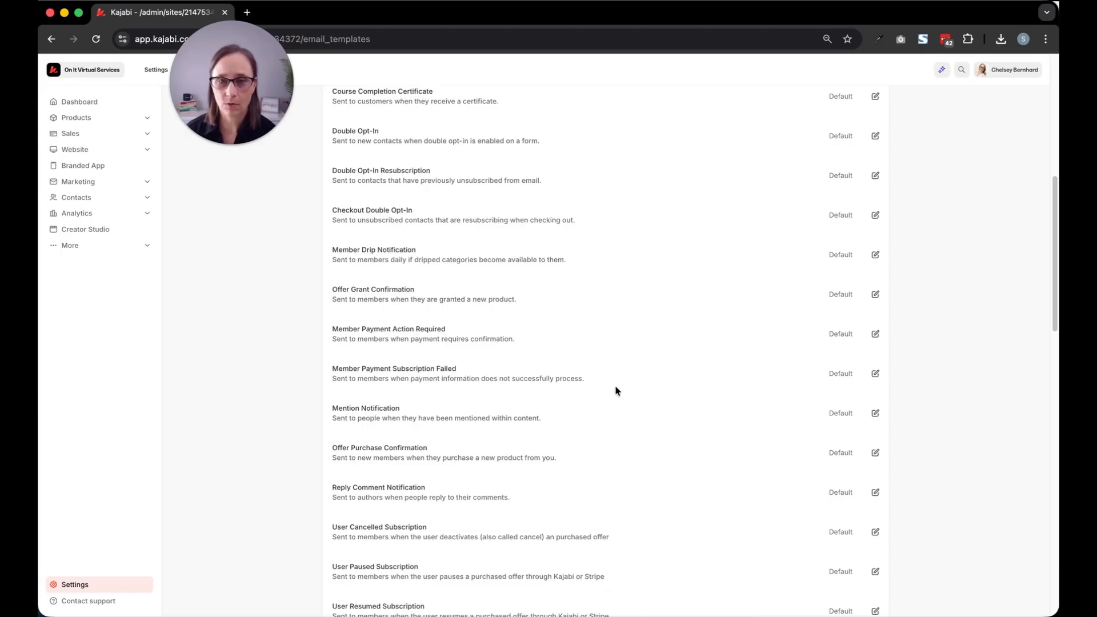
scroll(630, 343, down, 1)
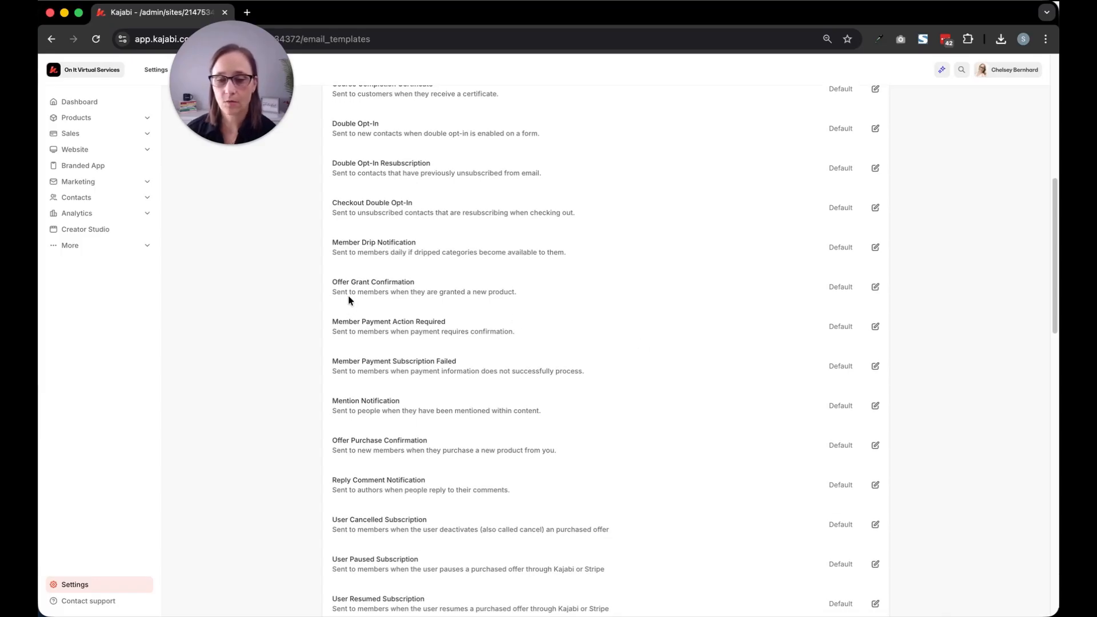
scroll(324, 311, down, 1)
scroll(326, 312, down, 5)
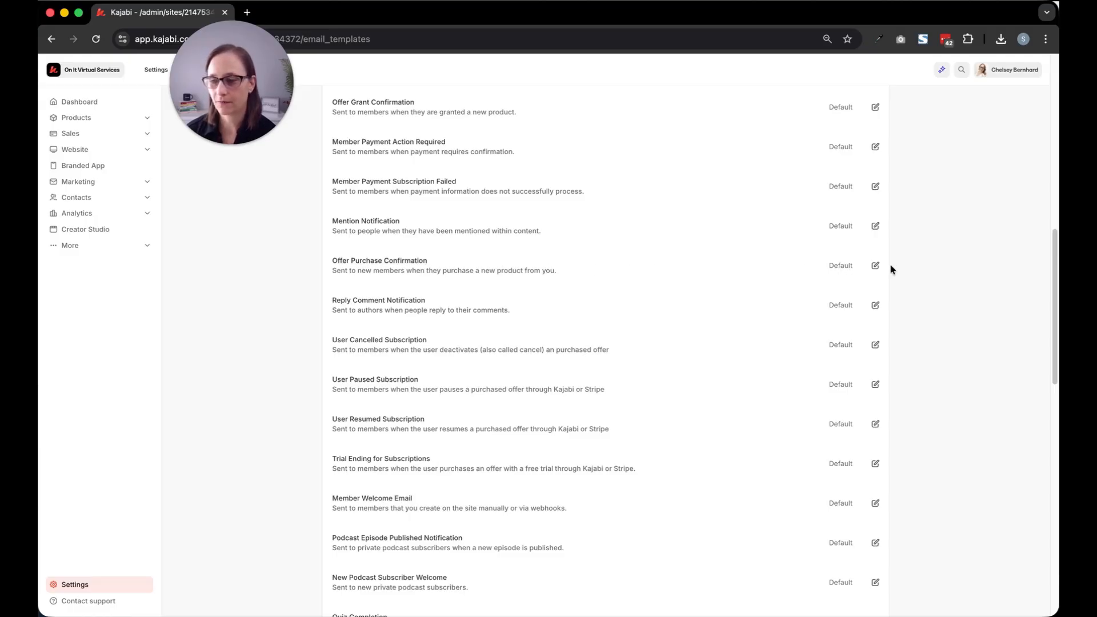
click(876, 267)
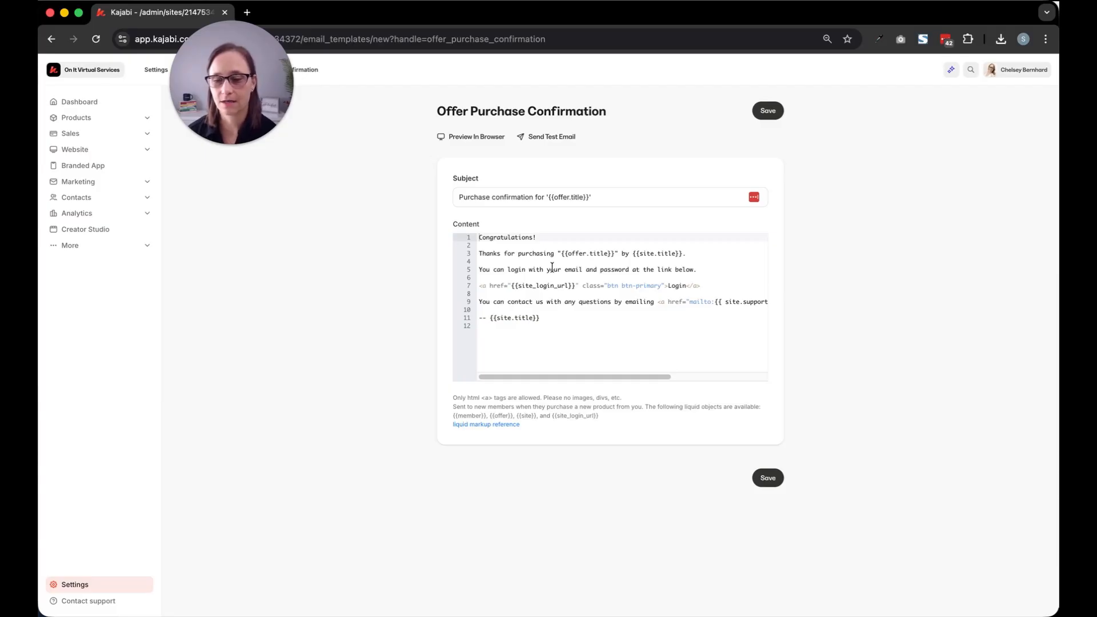
- Preview the default Offer Purchase Confirmation email in the browser, examine its wording, and close the preview
click(440, 134)
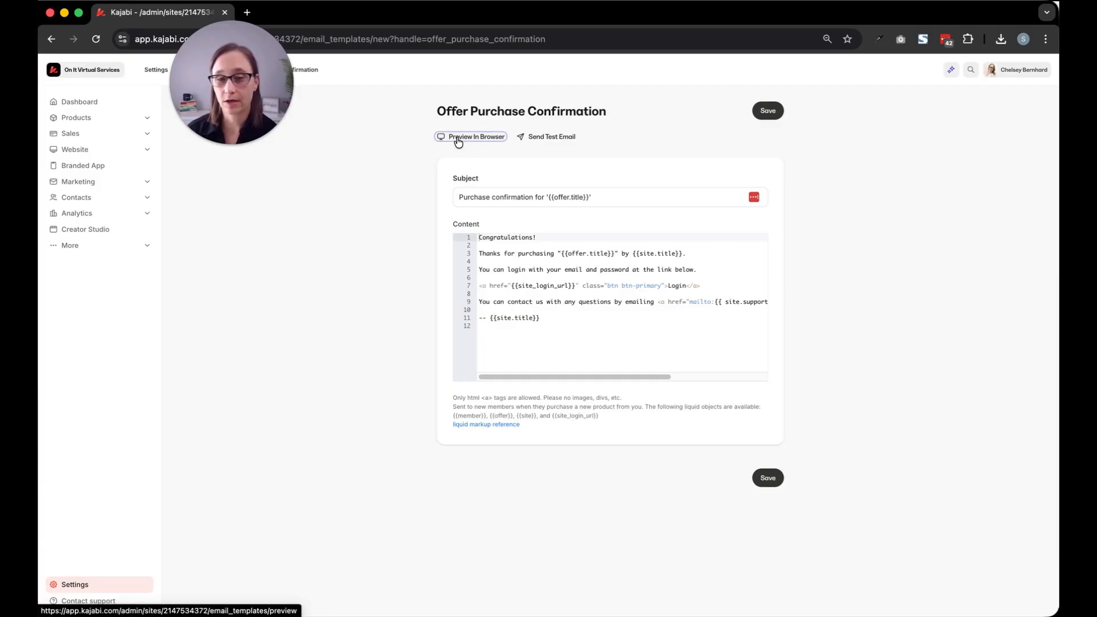
drag(90, 5, 296, 169)
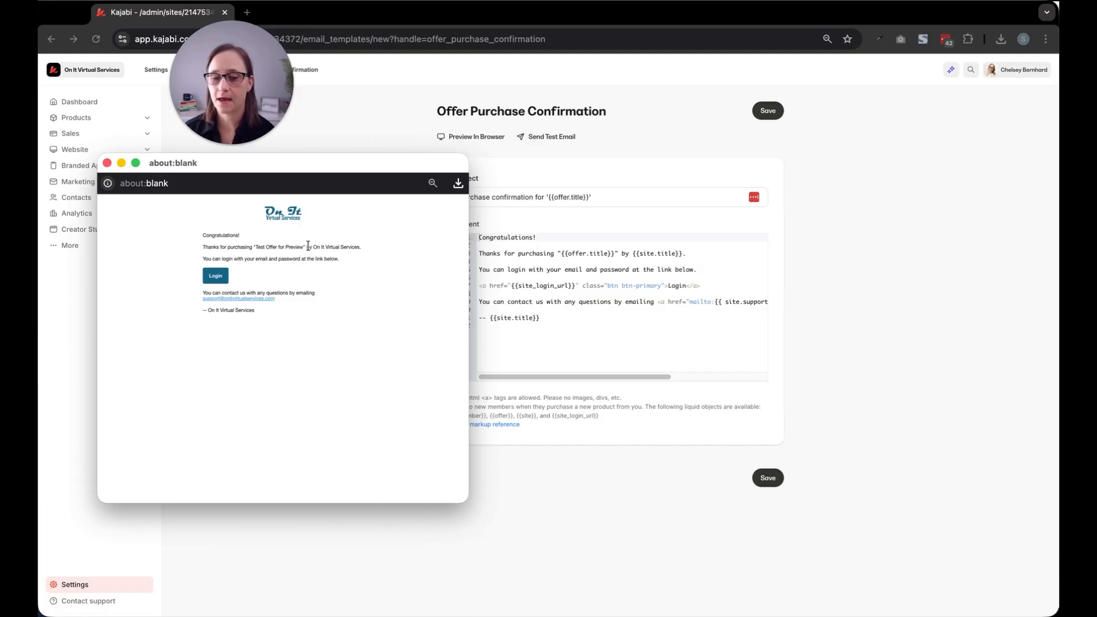
drag(307, 246, 361, 252)
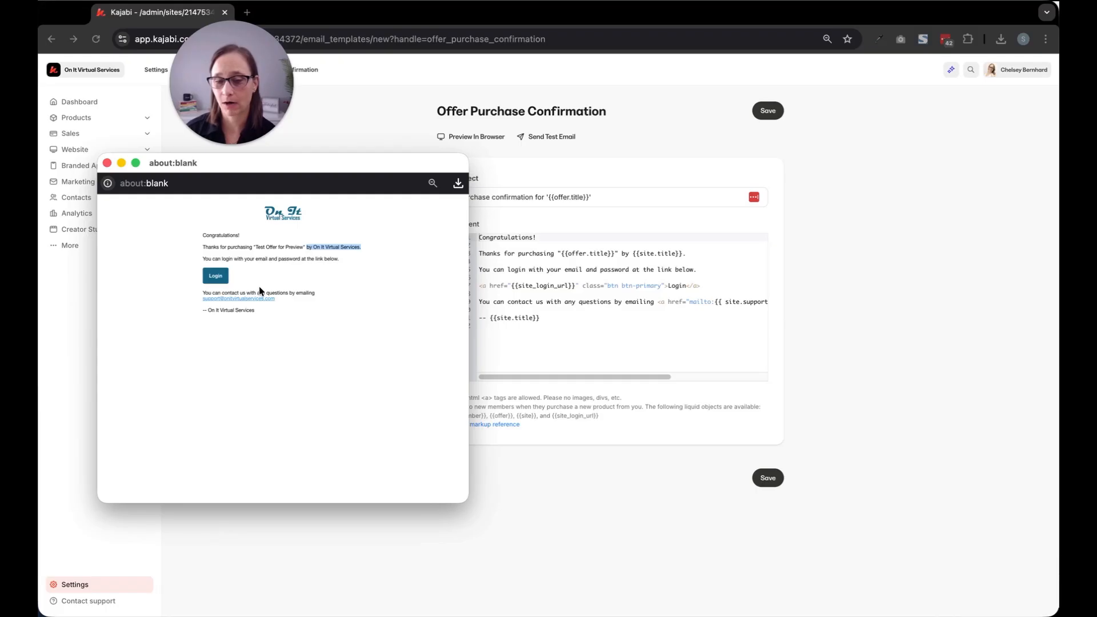
click(107, 164)
- Delete the "Congratulations!" line and the words "by {{site.title}}" from the email content
click(660, 264)
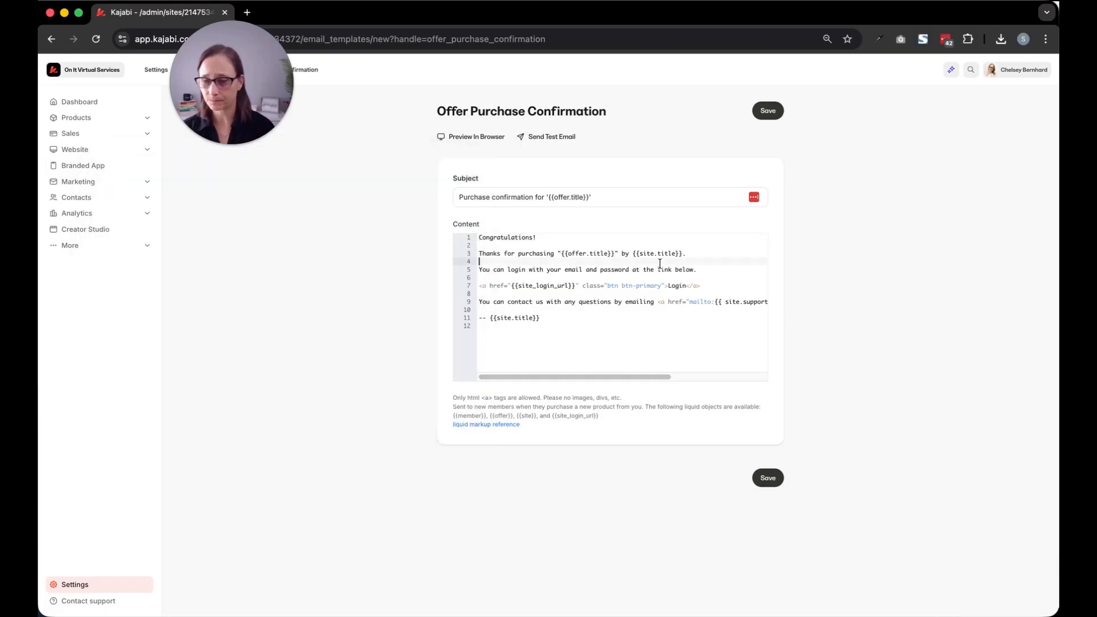
drag(536, 238, 478, 240)
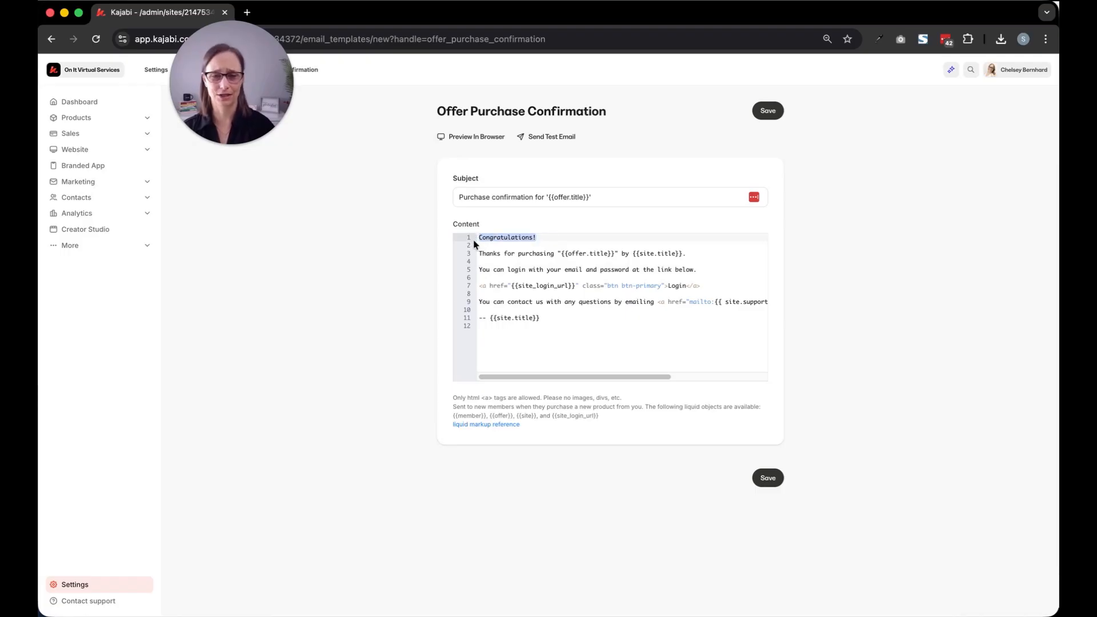
key(BackSpace)
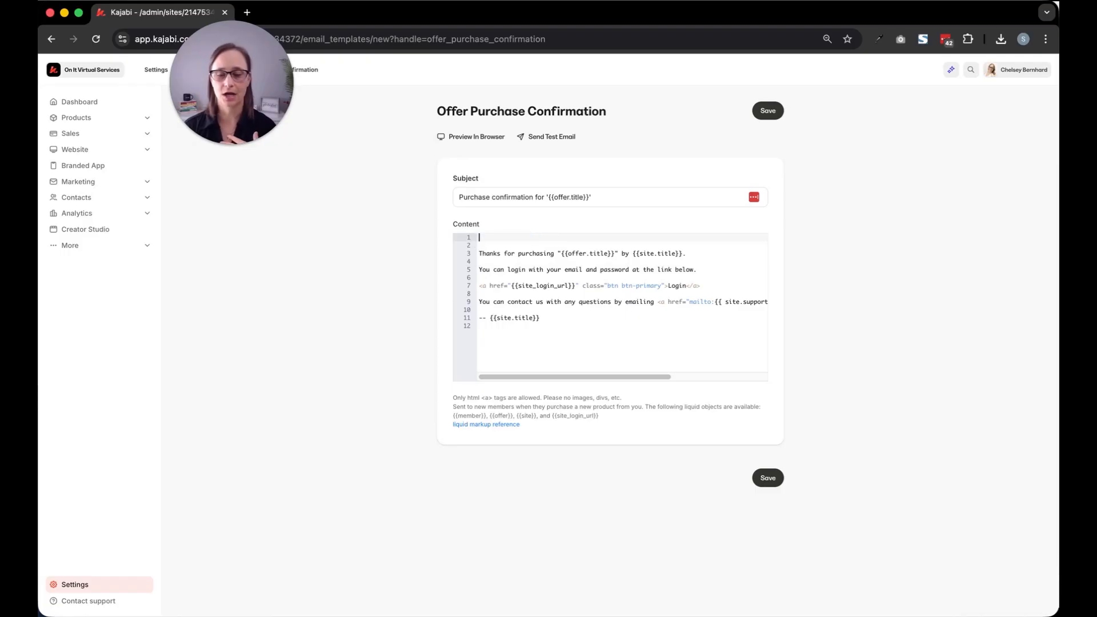
key(Delete)
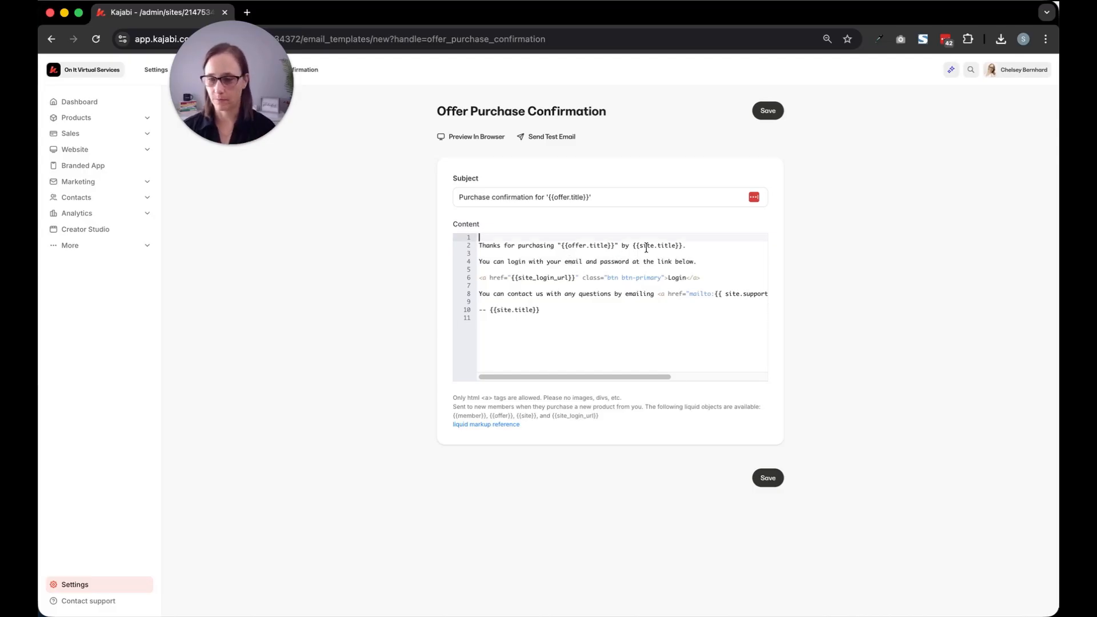
drag(622, 245, 683, 247)
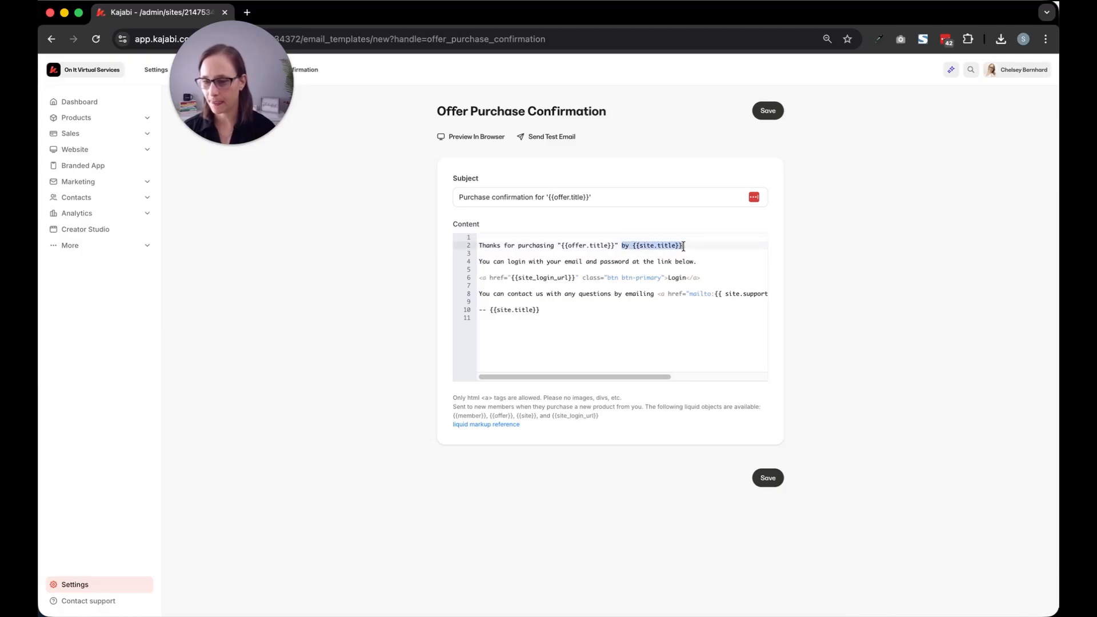
key(BackSpace)
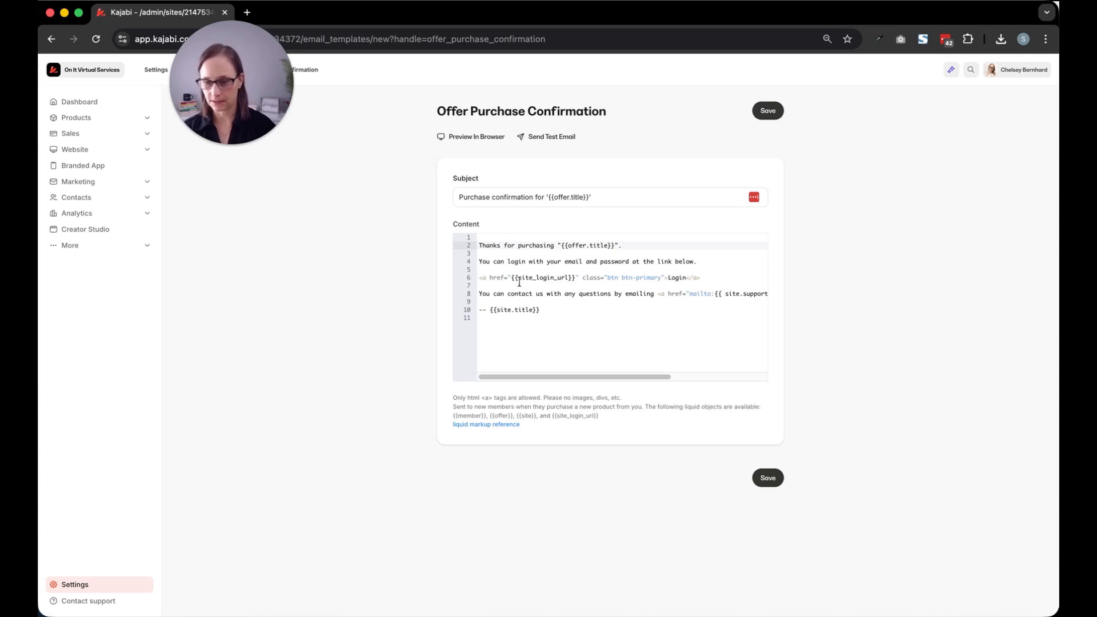
- Change "contact us" to "contact me" in the support sentence of the email content
drag(492, 278, 680, 278)
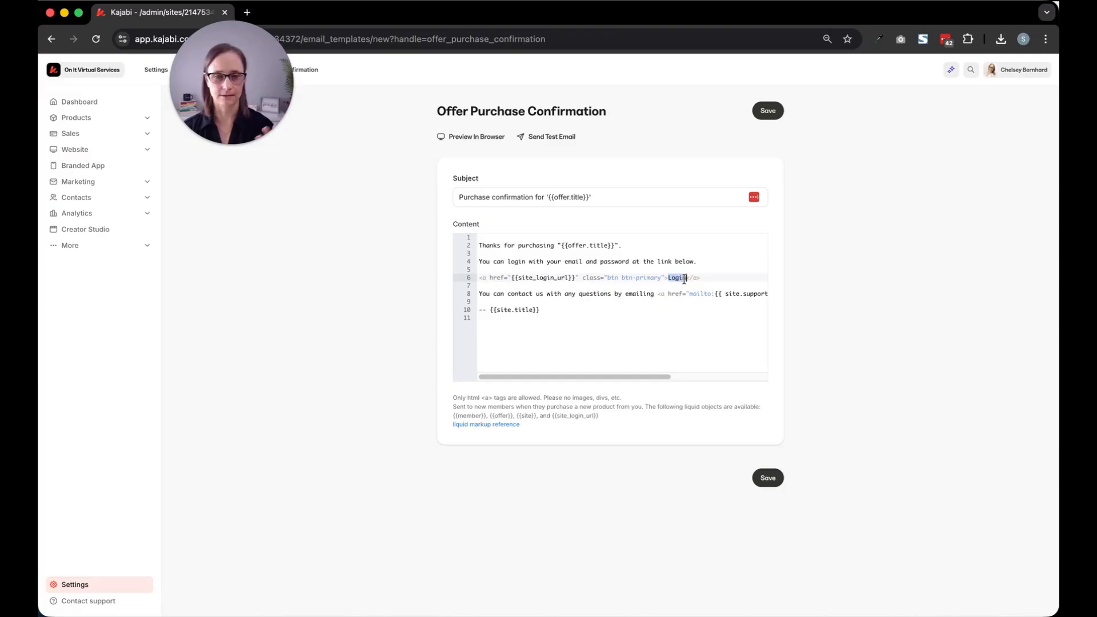
click(651, 264)
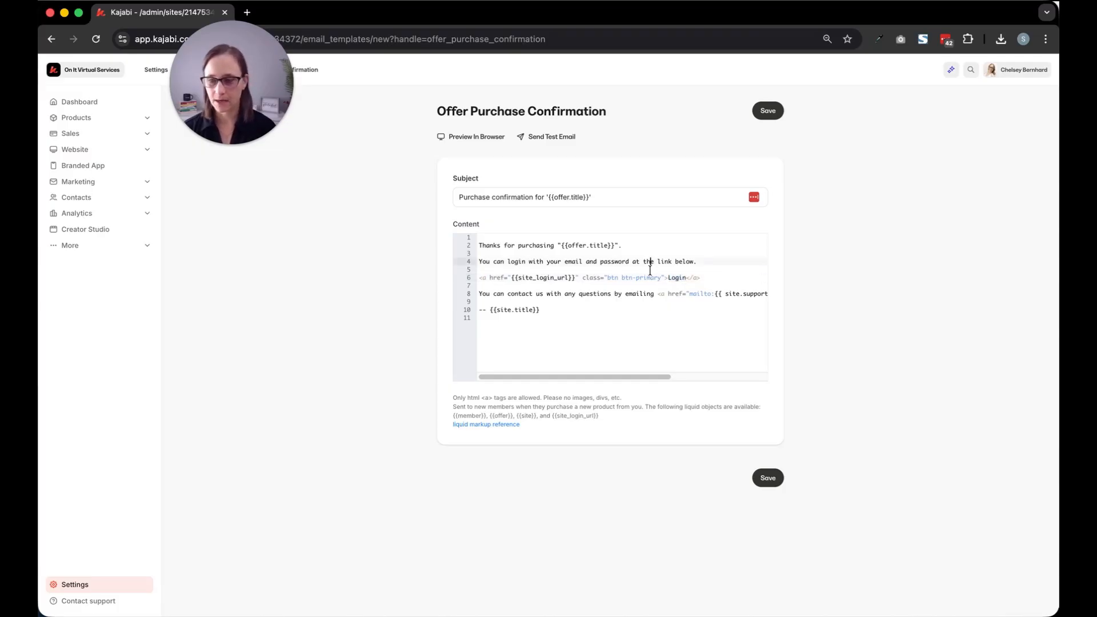
drag(669, 279, 680, 278)
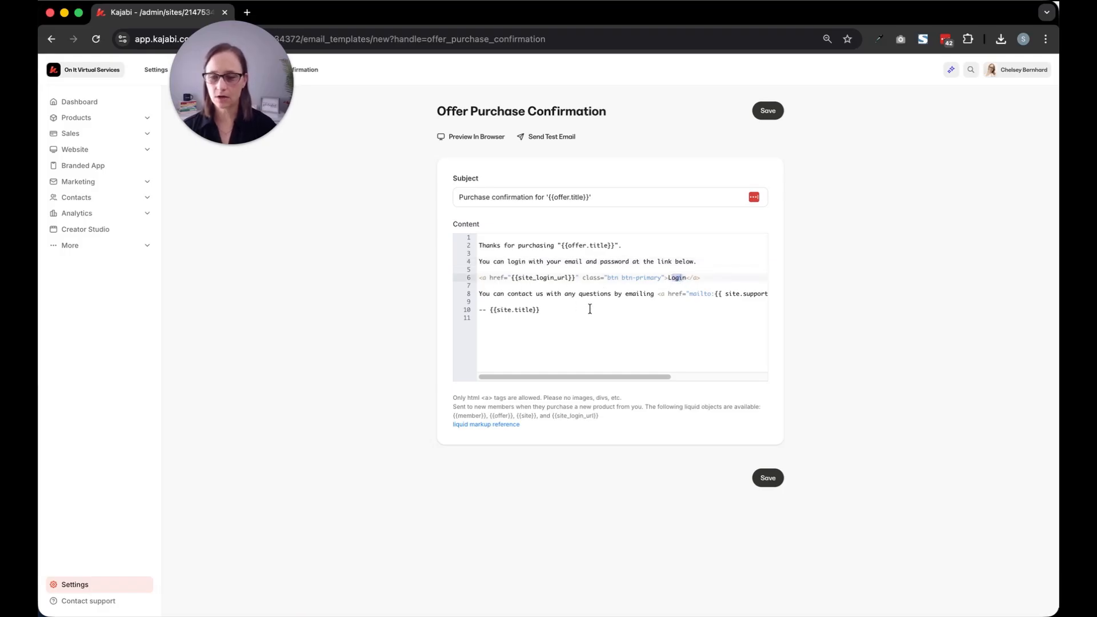
click(544, 294)
key(BackSpace)
key(BackSpace)
text(me)
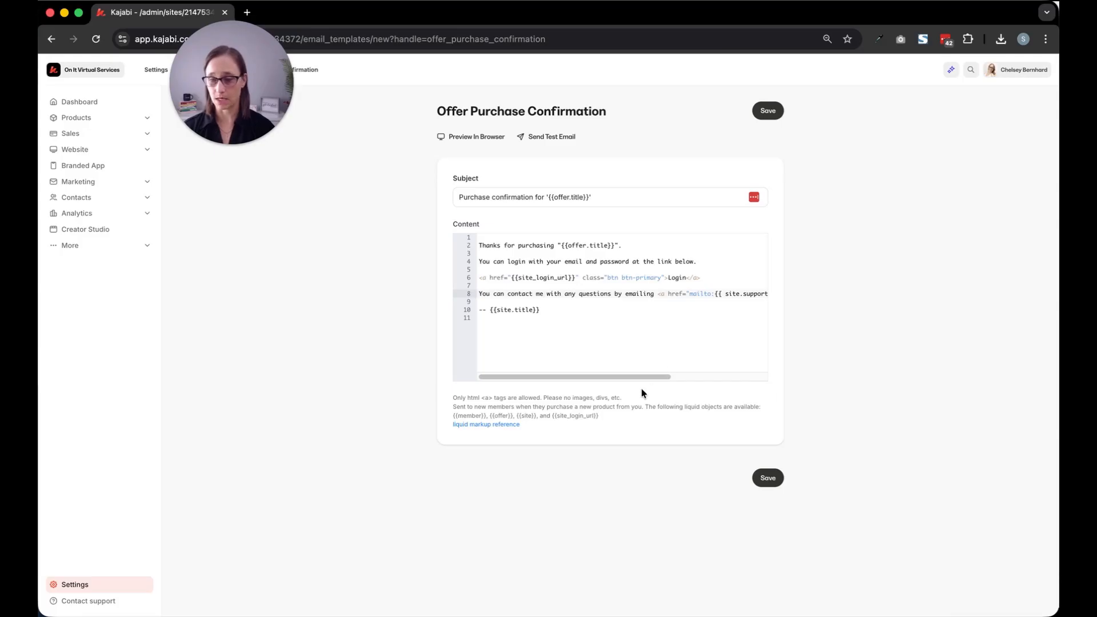
drag(648, 377, 715, 377)
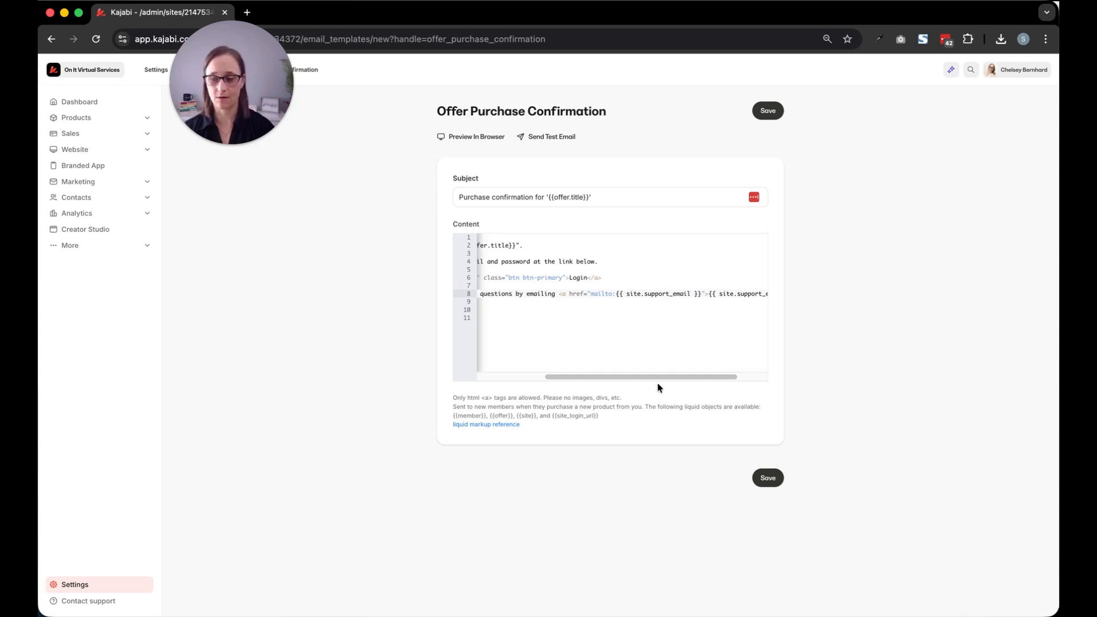
drag(663, 377, 549, 372)
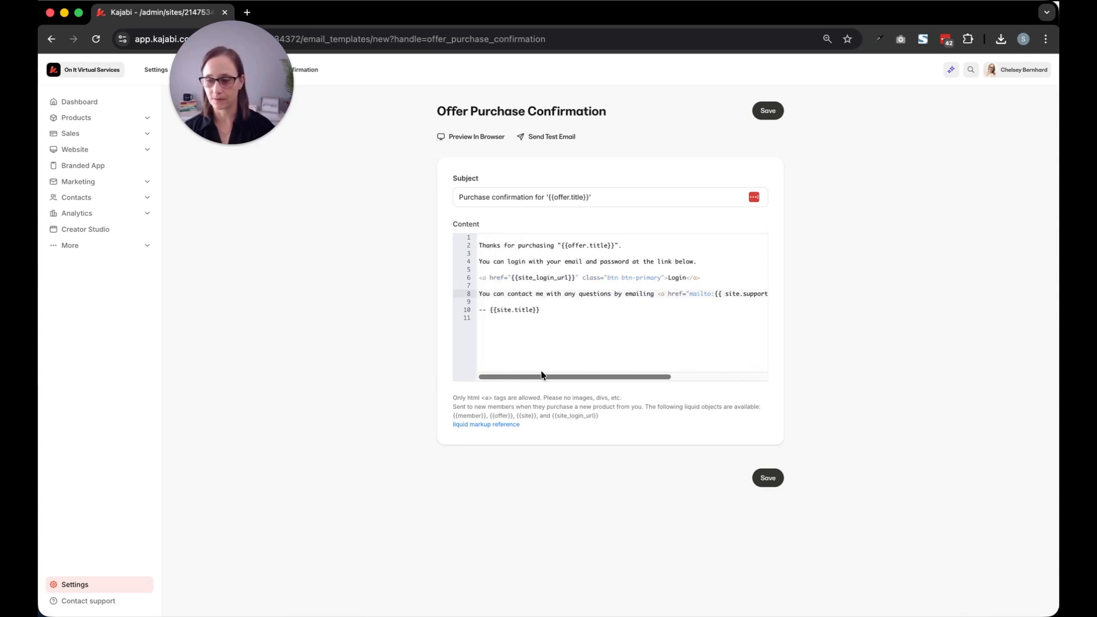
- Replace the "-- {{site.title}}" sign-off with "Yours in health," and the coach's name on a new line, and save the template
drag(549, 316, 467, 313)
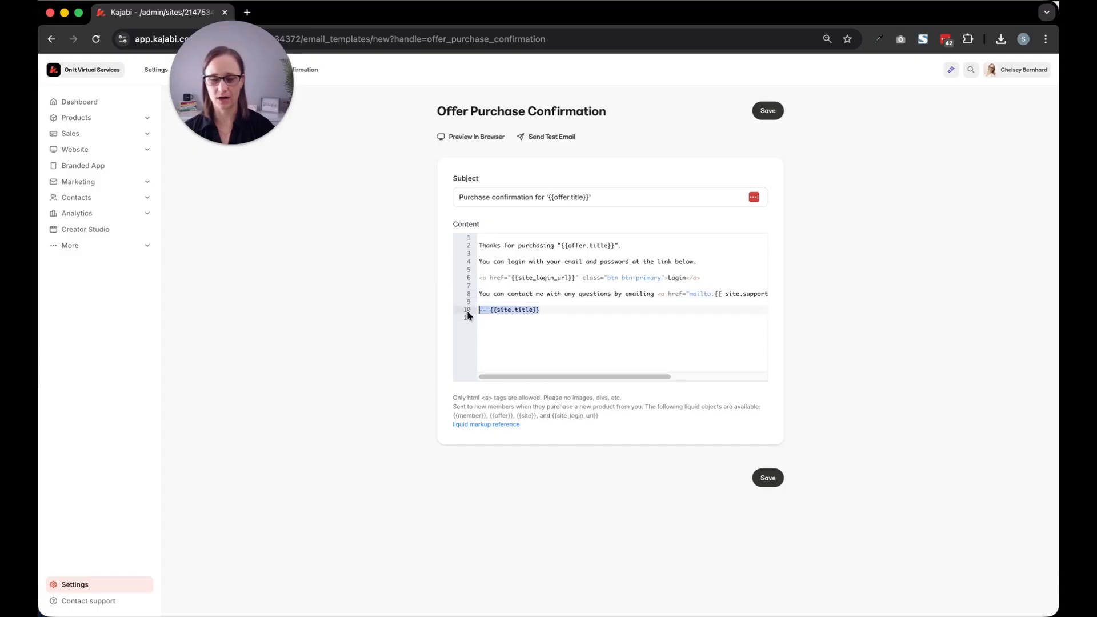
key(BackSpace)
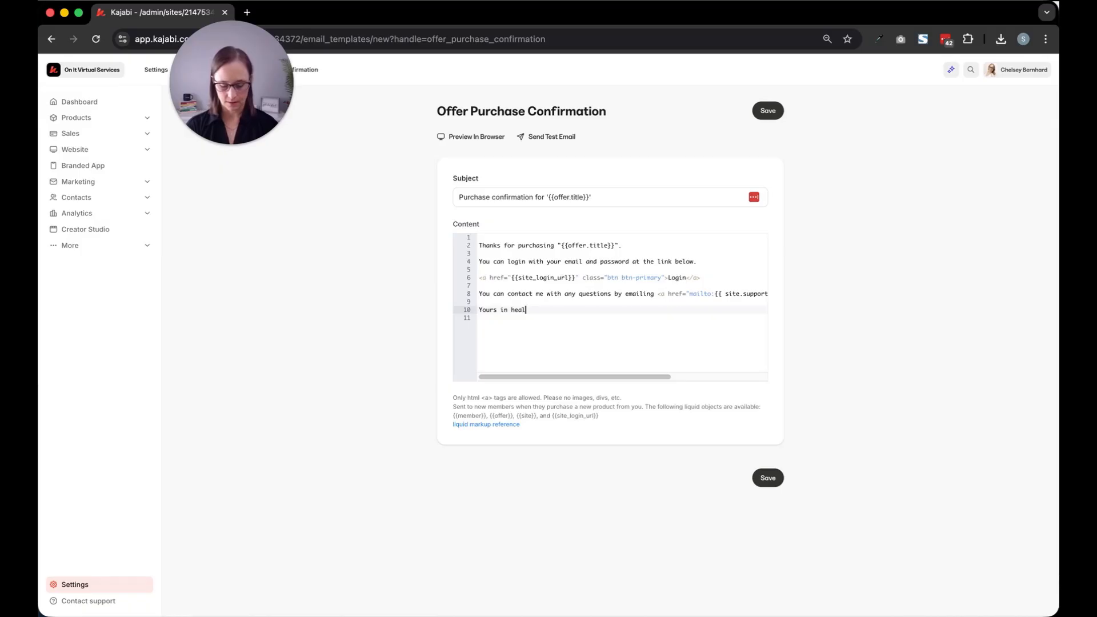
text(,)
key(Return)
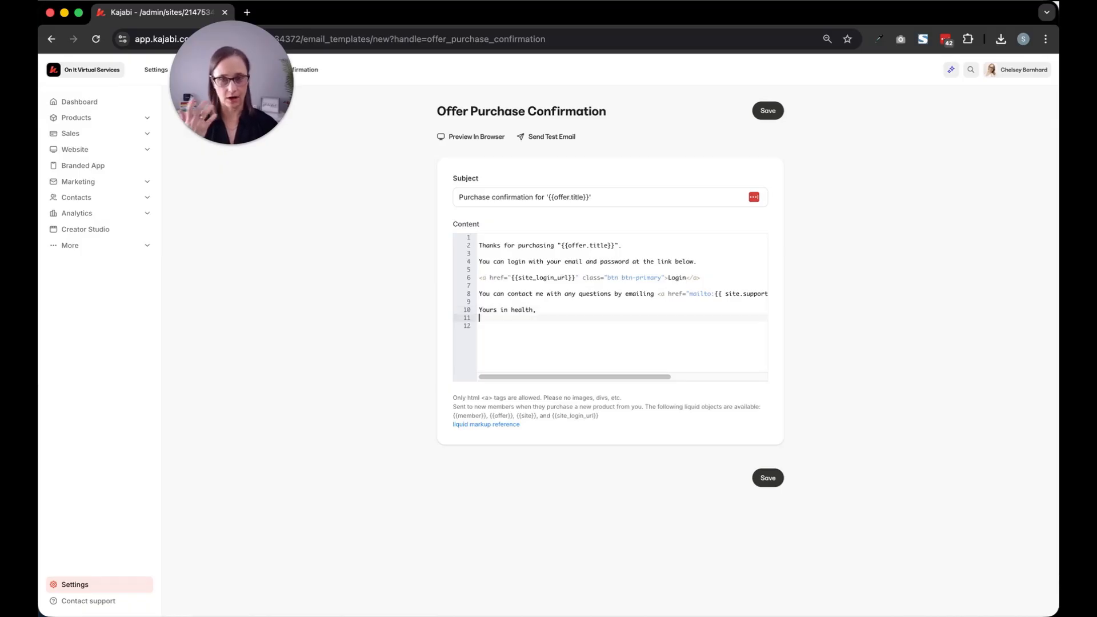
text(Coach Chelsey)
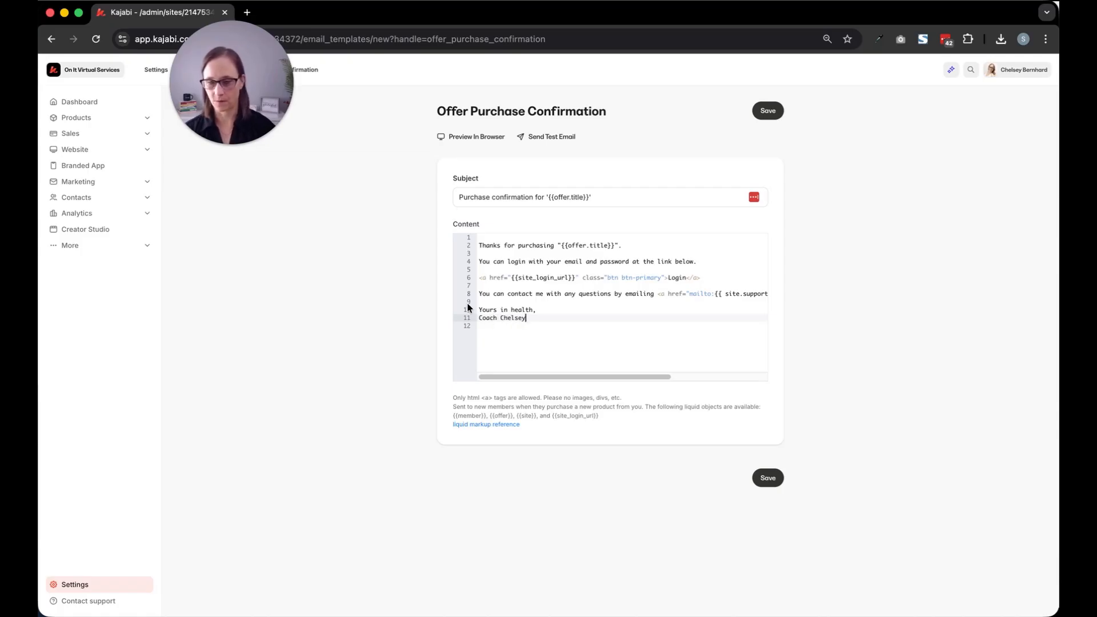
click(774, 483)
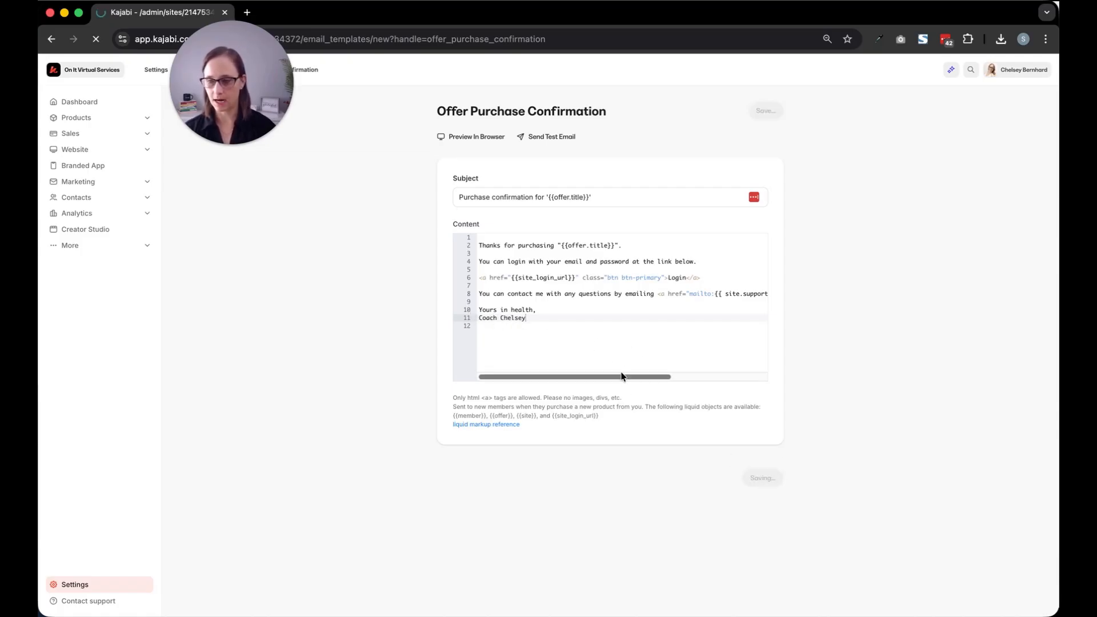
- Preview the saved Offer Purchase Confirmation email in the browser and check the customized text
click(466, 137)
drag(122, 6, 533, 115)
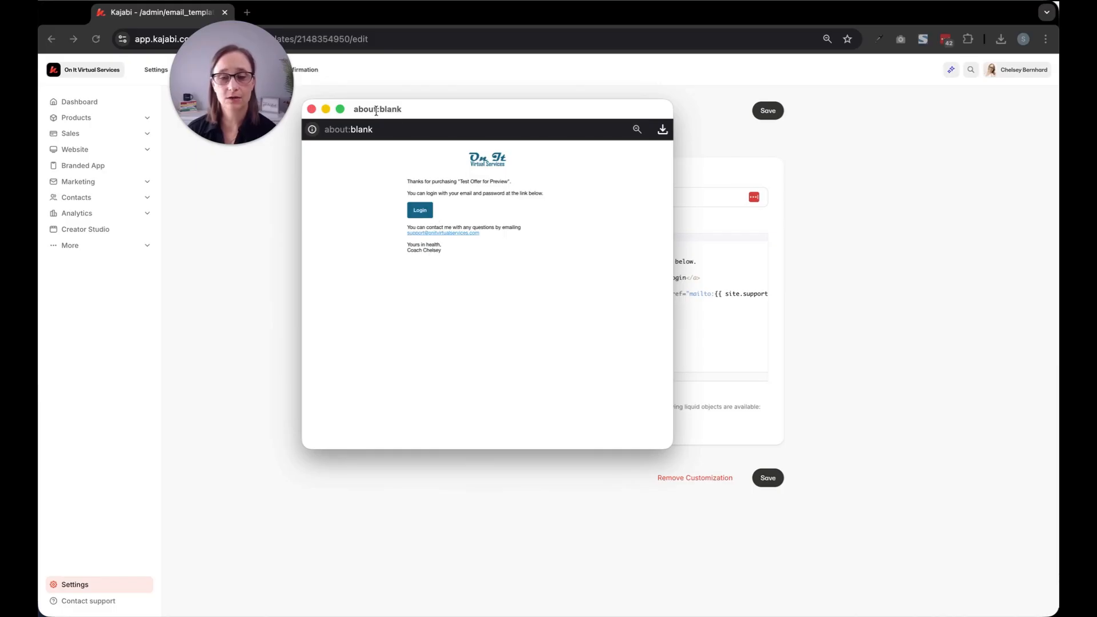
- Close the browser preview of the Offer Purchase Confirmation email and return to the list of email templates
click(311, 109)
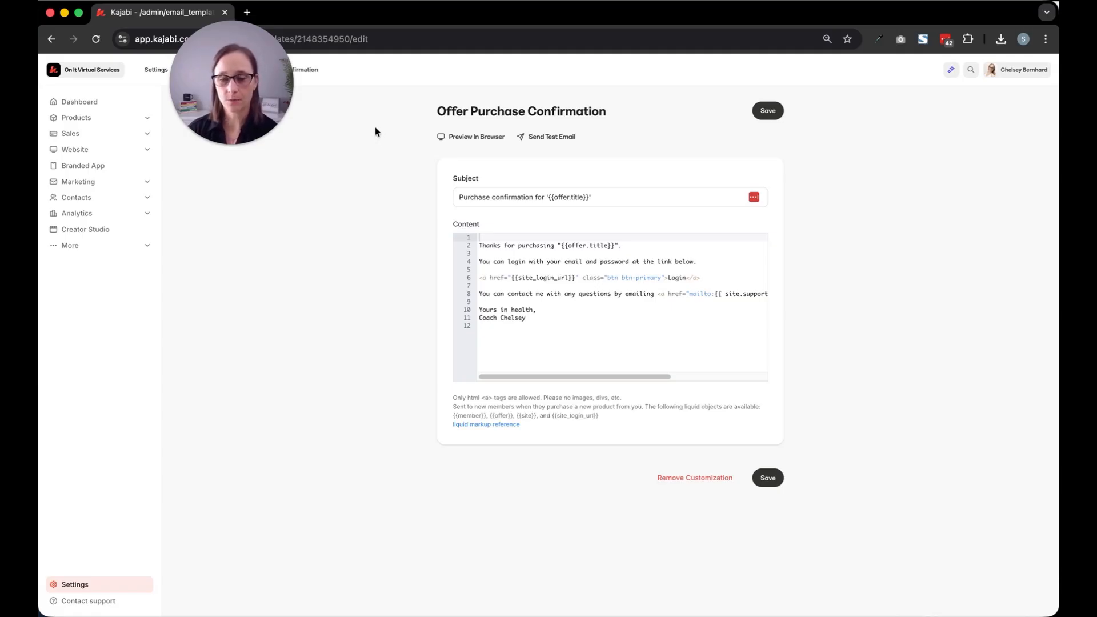
drag(284, 78, 287, 142)
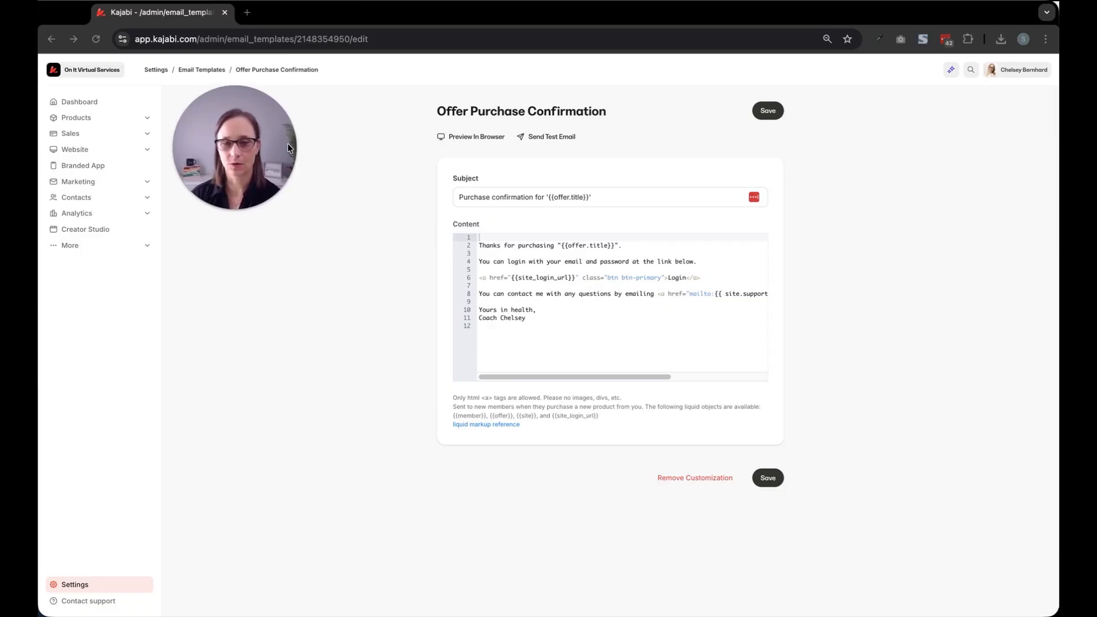
click(202, 74)
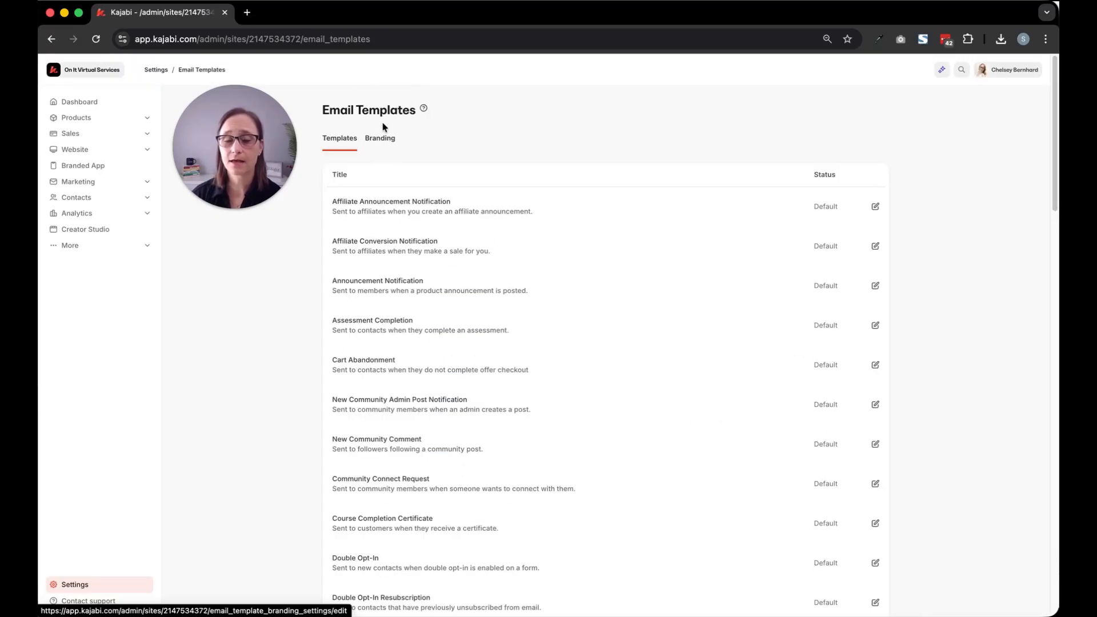
- Open the email template branding settings and inspect the logo and the call-to-action button color choices without changing them
click(379, 141)
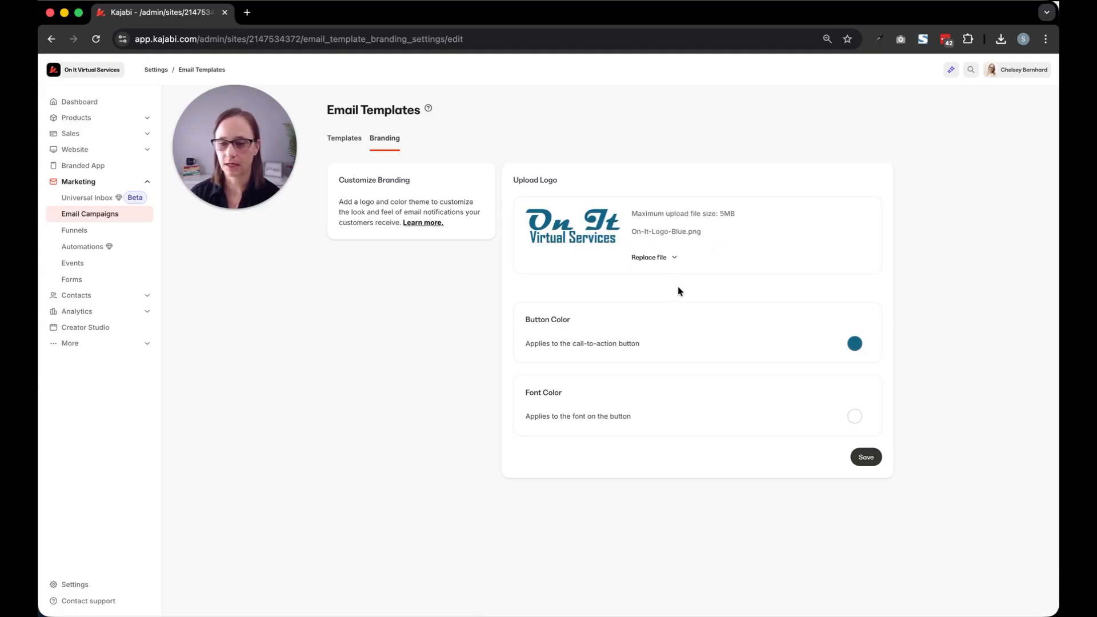
click(855, 343)
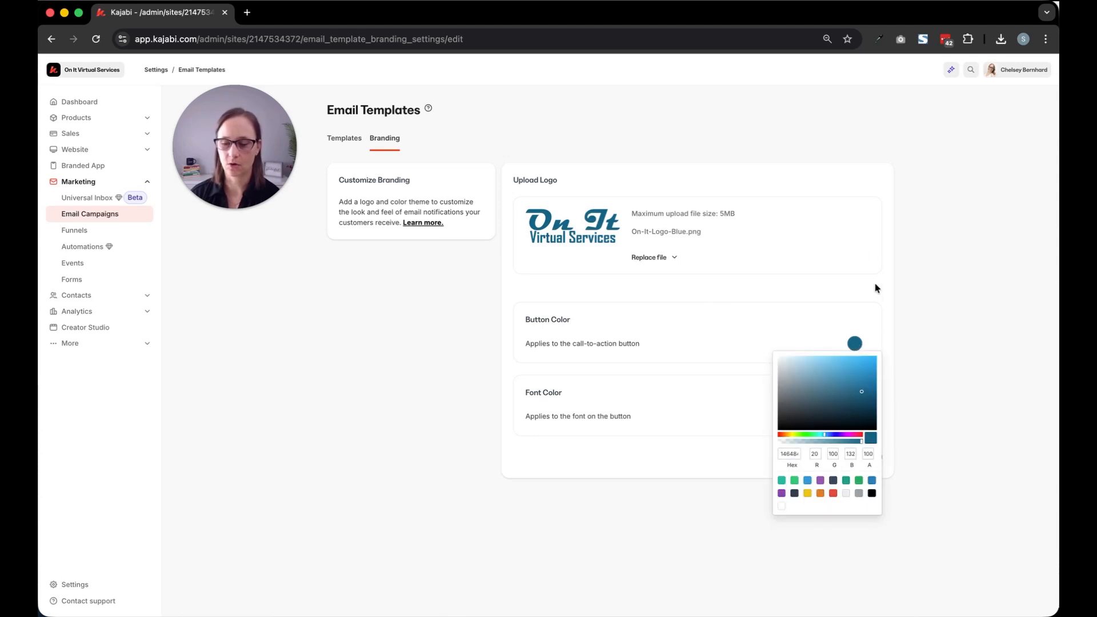
click(874, 238)
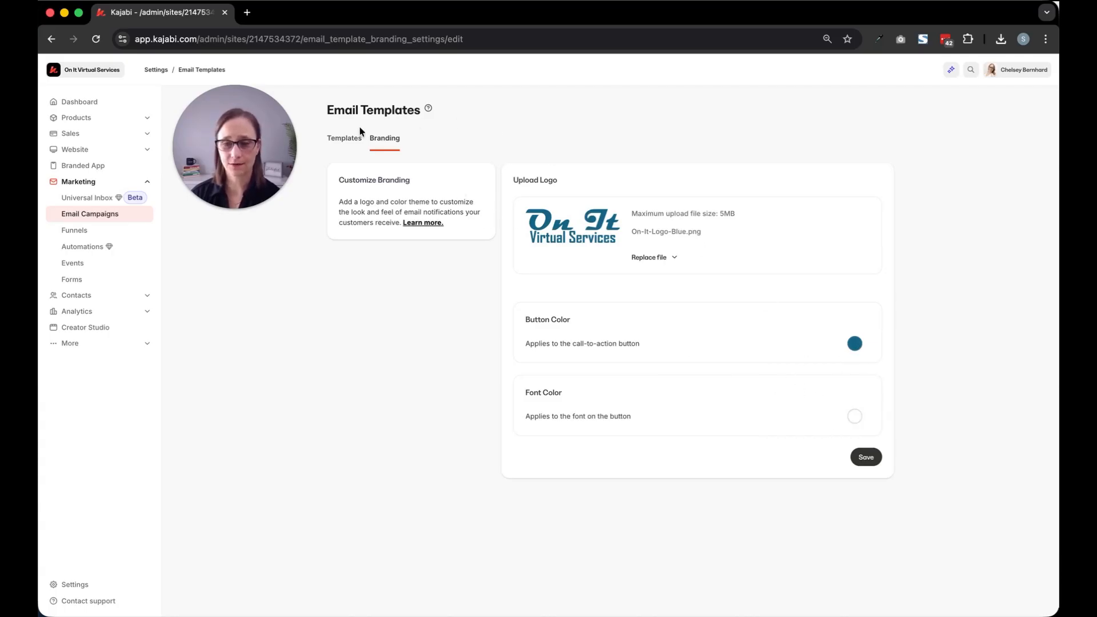
- Return to the email templates list and look through the available system emails, including the subscription, podcast, quiz and coaching notifications
click(348, 142)
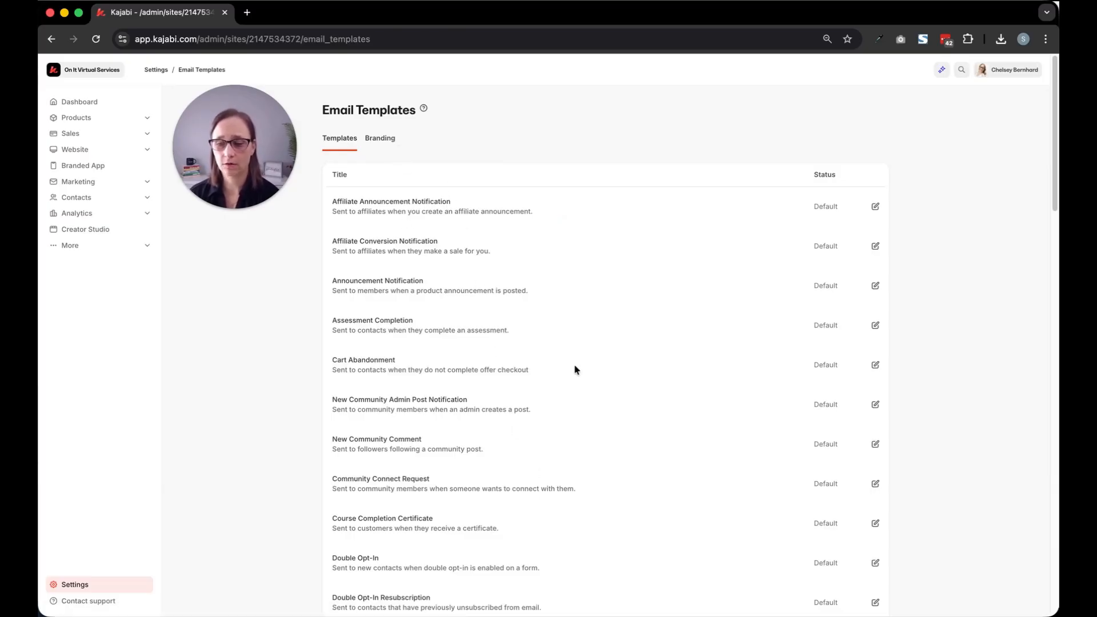
scroll(595, 321, down, 3)
scroll(595, 321, down, 20)
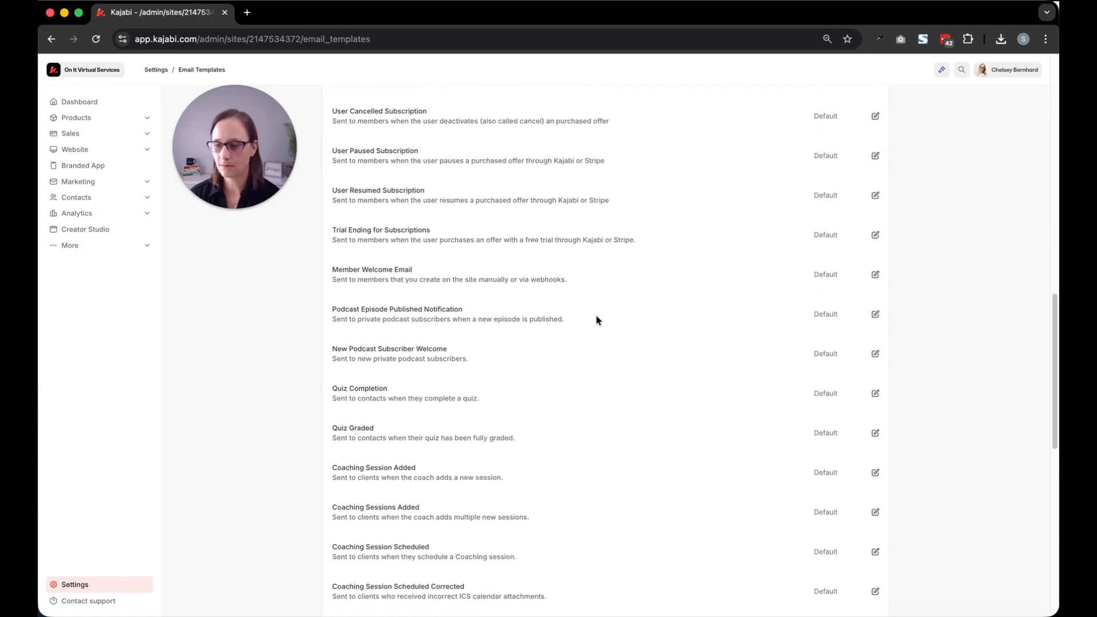
scroll(596, 319, down, 7)
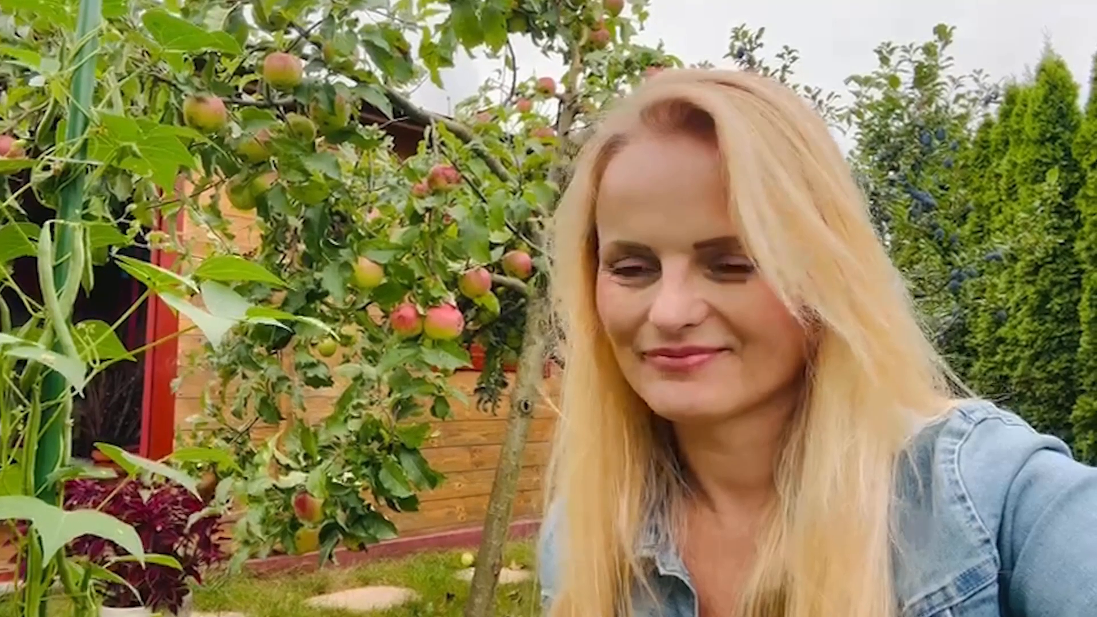